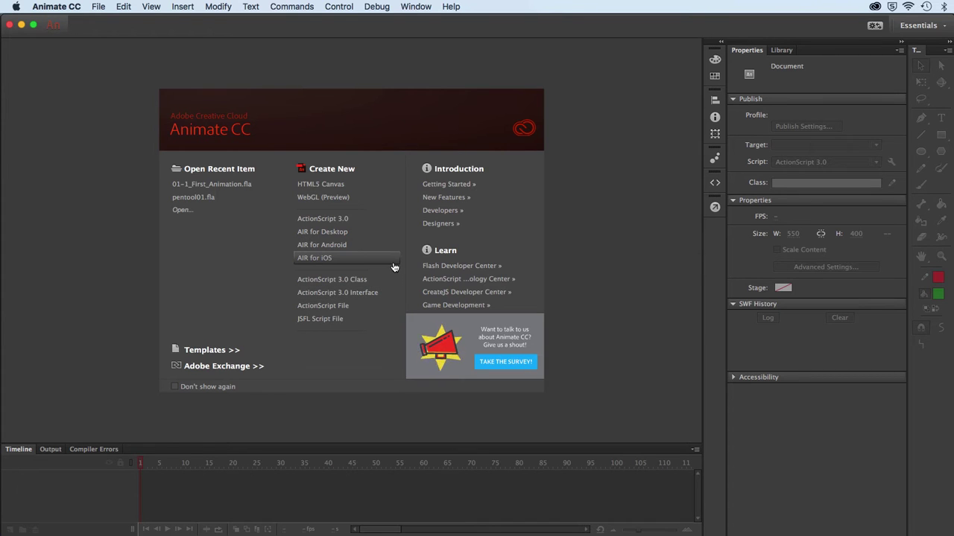
# Open the file 01-1_First_Animation.fla from the Desktop
pyautogui.click(100, 6)
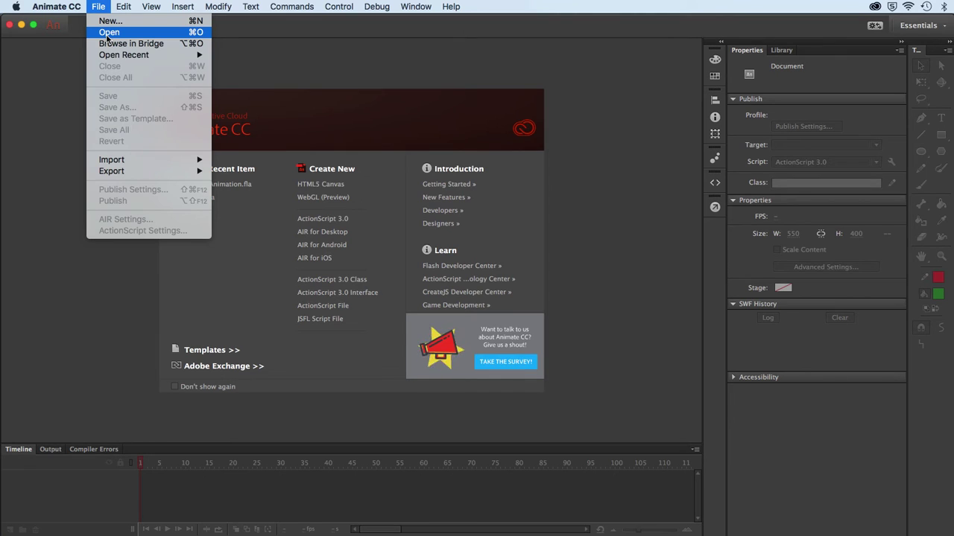
pyautogui.click(106, 35)
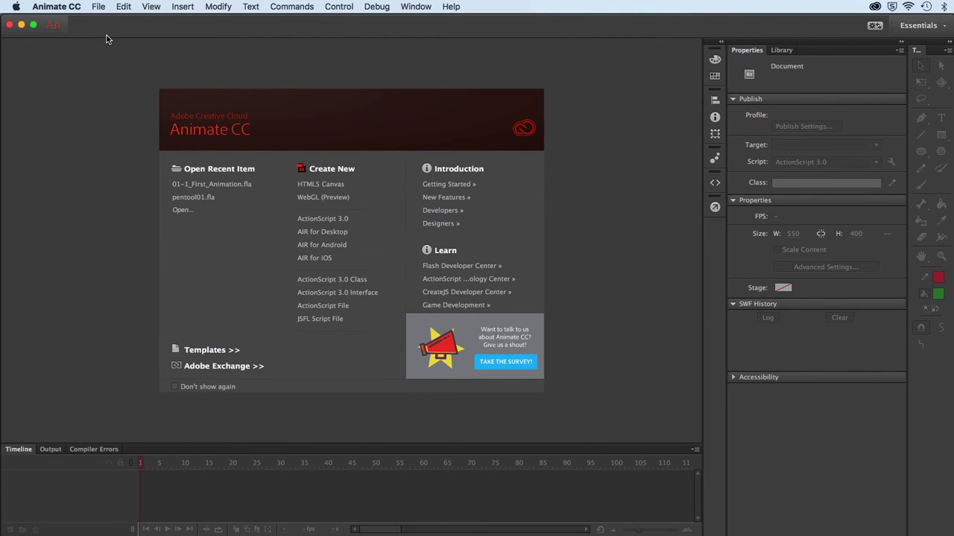
pyautogui.scroll(-5, 558, 253)
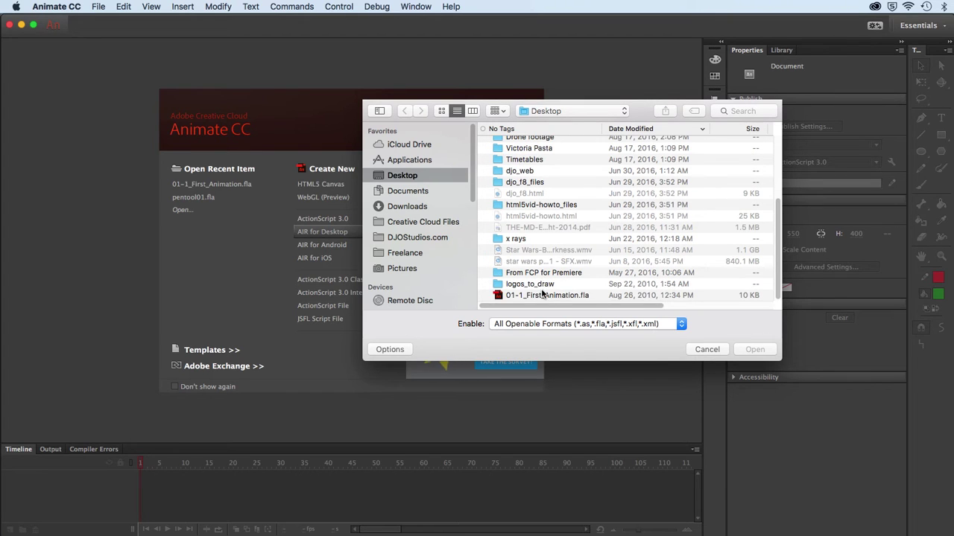
pyautogui.click(542, 295)
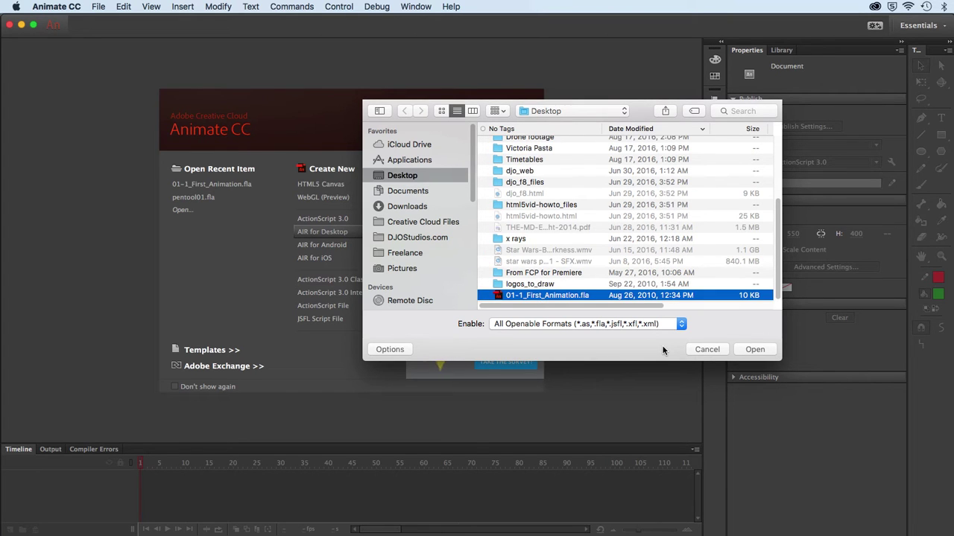
pyautogui.click(755, 353)
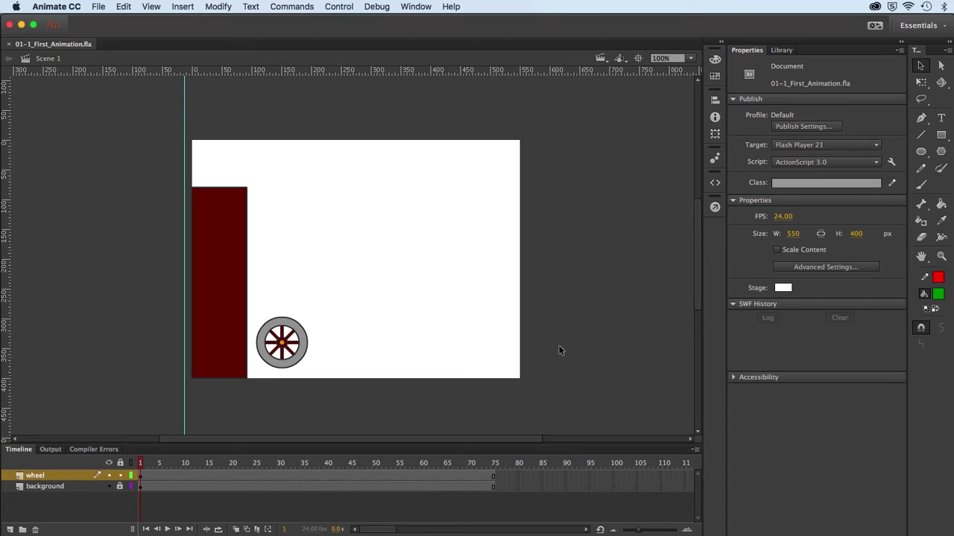
# Inspect the wheel's properties, the frames of the wheel and background layers, and the document's library items
pyautogui.click(286, 363)
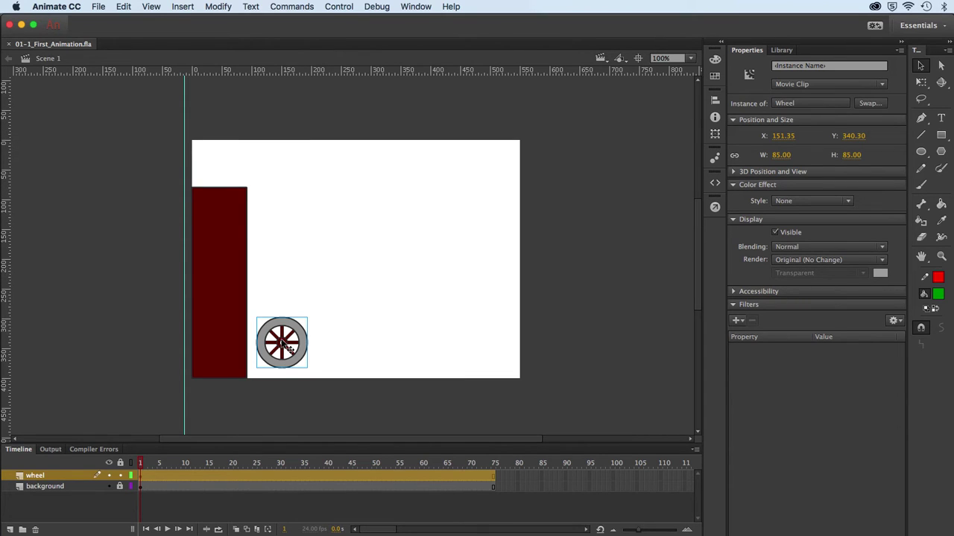
pyautogui.click(83, 489)
pyautogui.click(46, 476)
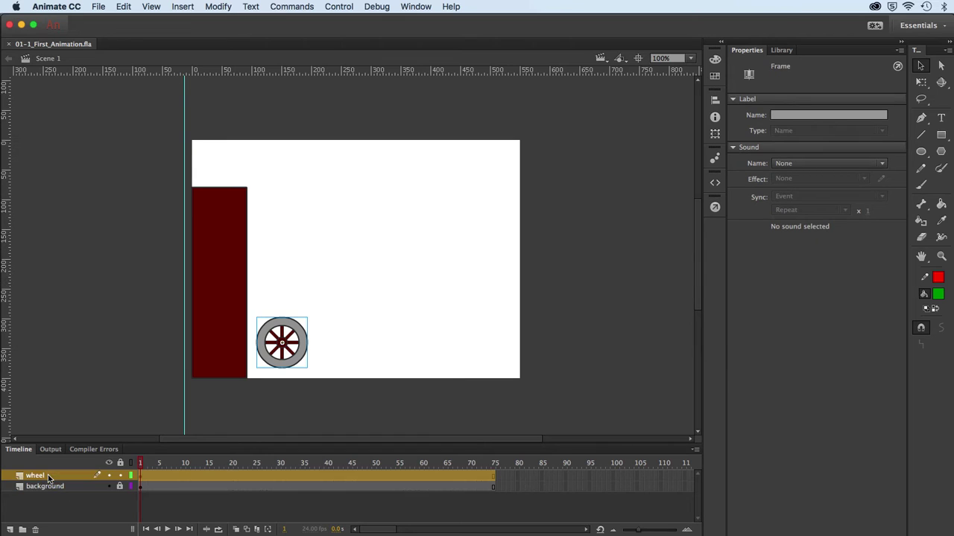
pyautogui.click(47, 486)
pyautogui.moveTo(139, 464)
pyautogui.mouseDown()
pyautogui.moveTo(337, 466)
pyautogui.moveTo(137, 472)
pyautogui.mouseUp()
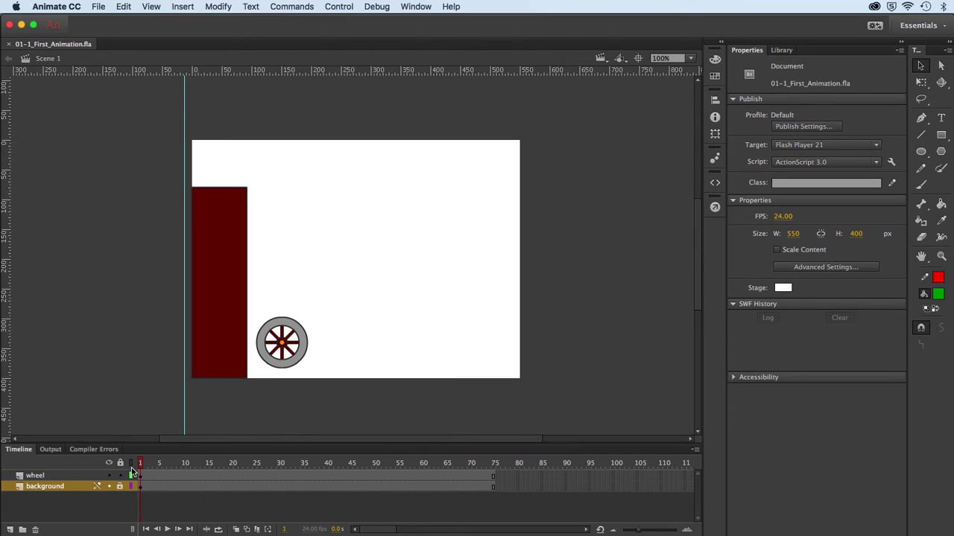
pyautogui.click(56, 477)
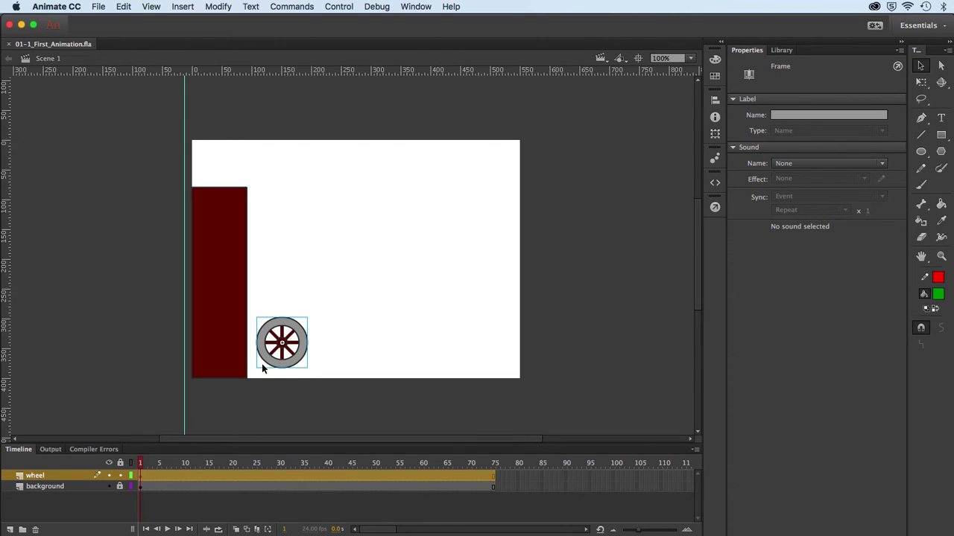
pyautogui.click(79, 488)
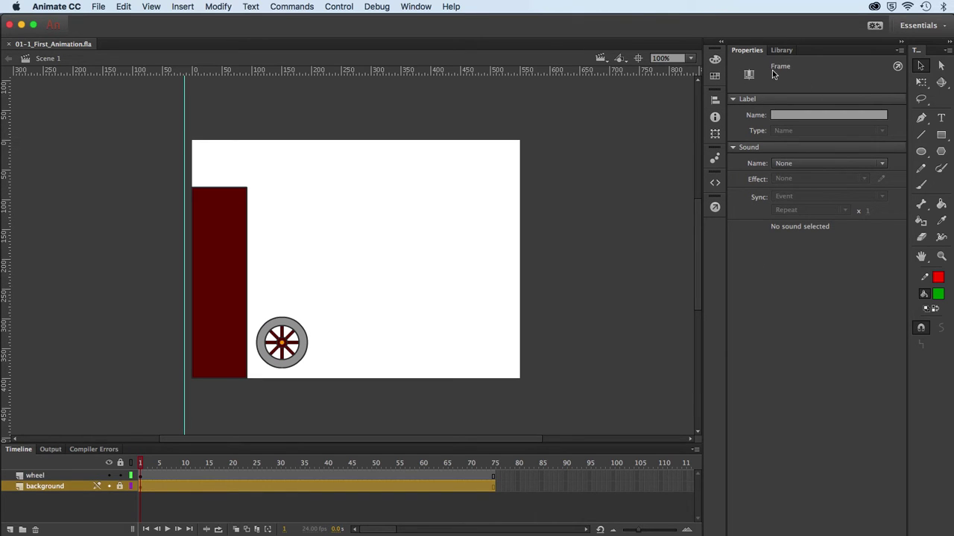
pyautogui.click(784, 50)
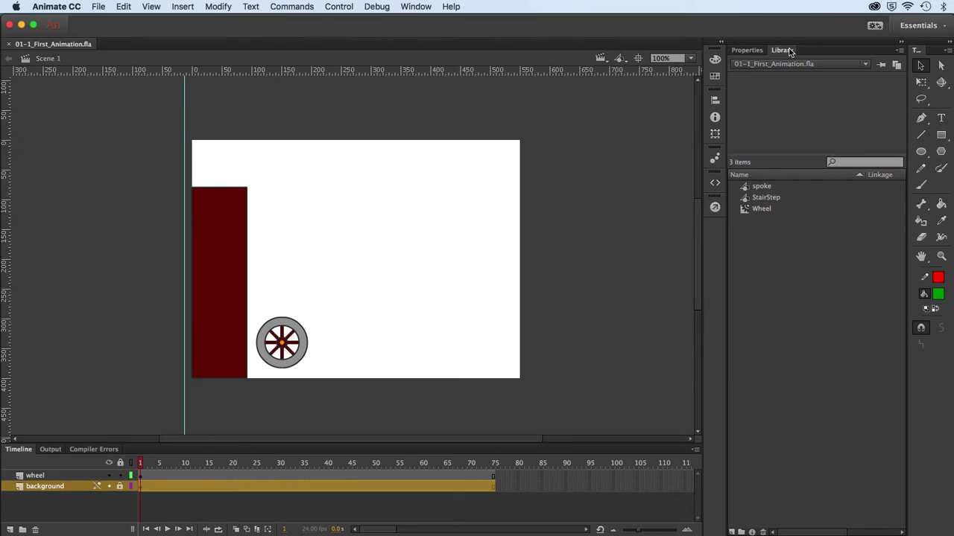
pyautogui.click(747, 50)
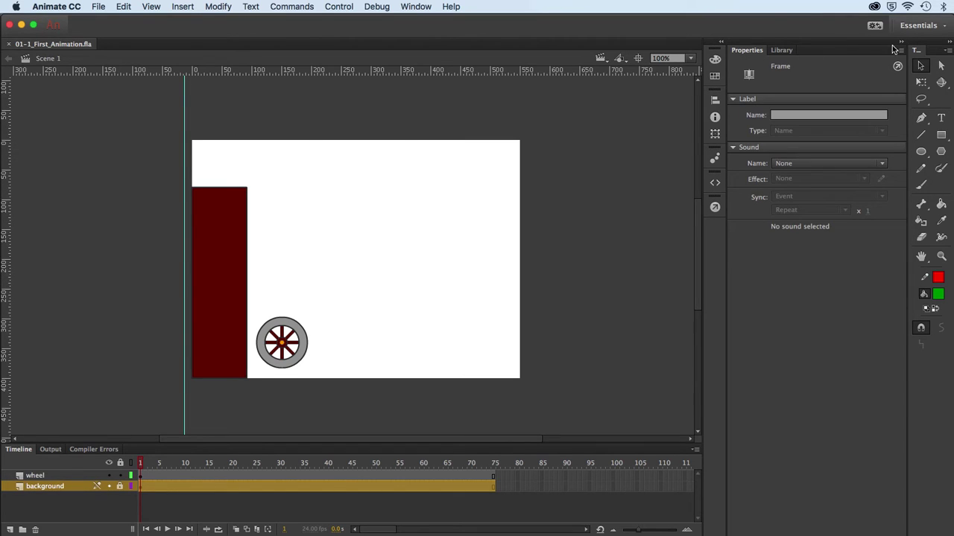
# Collapse and re-expand the Properties and Library panels, and select the Essentials workspace
pyautogui.click(901, 43)
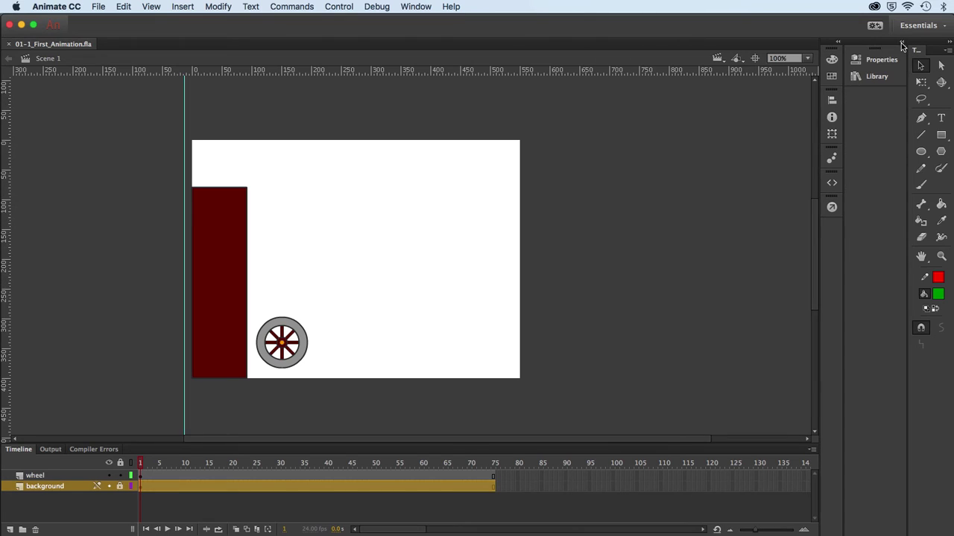
pyautogui.click(901, 42)
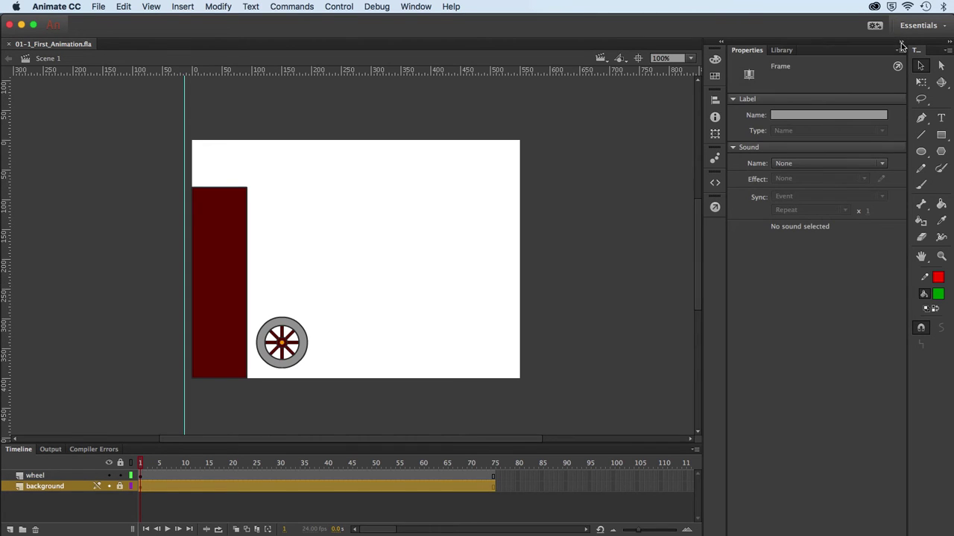
pyautogui.click(942, 28)
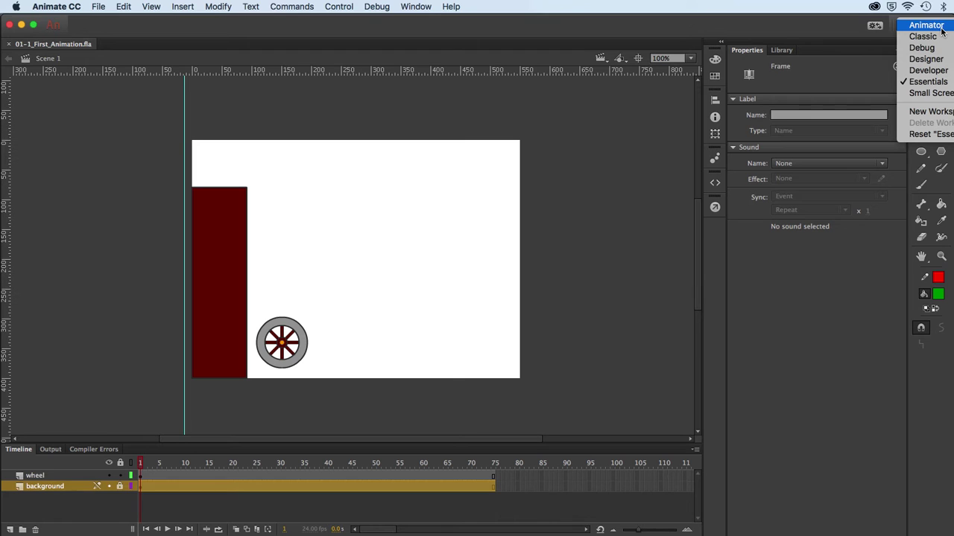
pyautogui.click(919, 82)
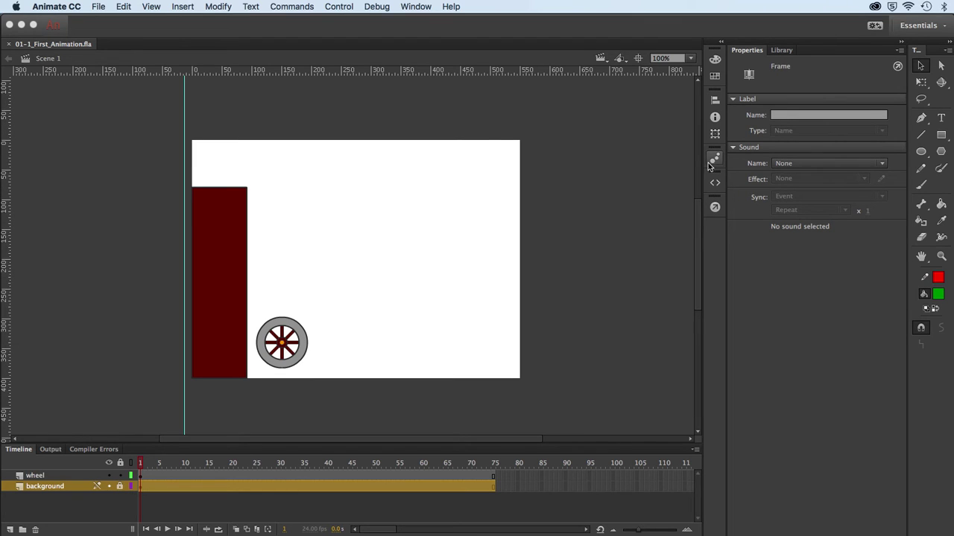
# Undock the Color and Swatches panels into a floating group over the stage, and collapse and re-expand it
pyautogui.click(714, 59)
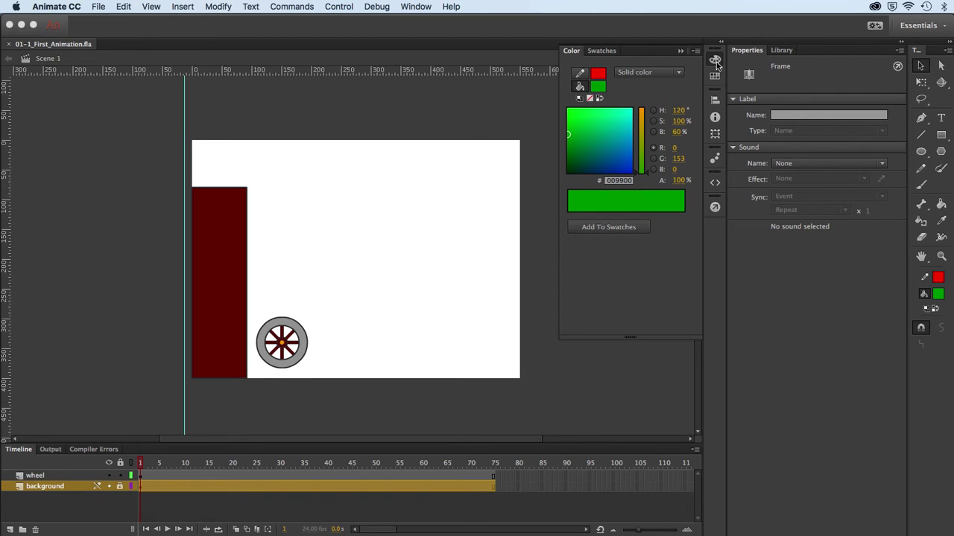
pyautogui.click(680, 51)
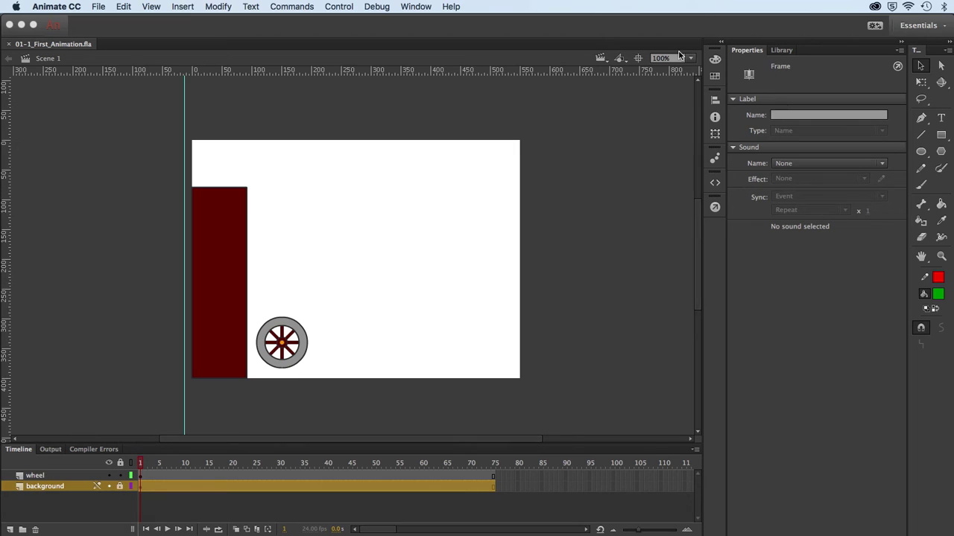
pyautogui.click(715, 61)
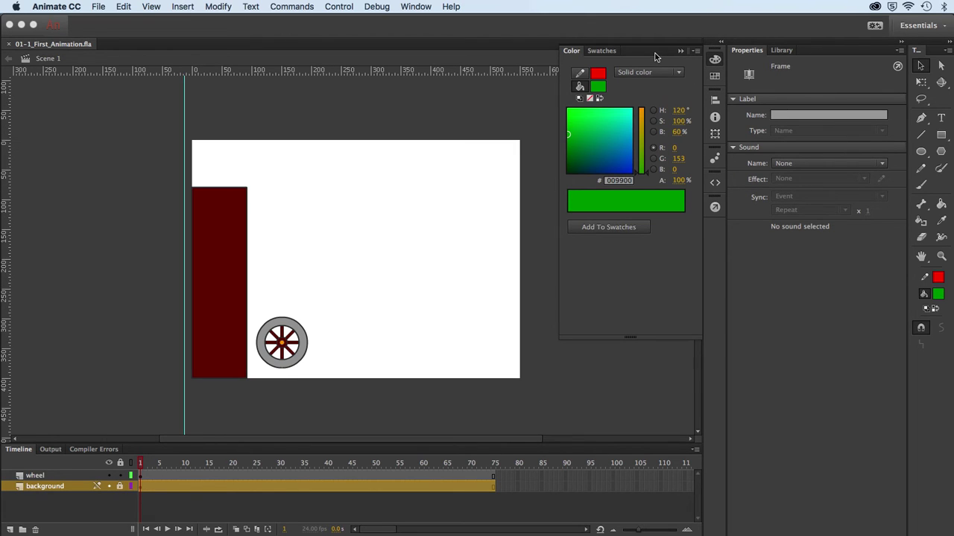
pyautogui.moveTo(654, 53); pyautogui.dragTo(589, 87)
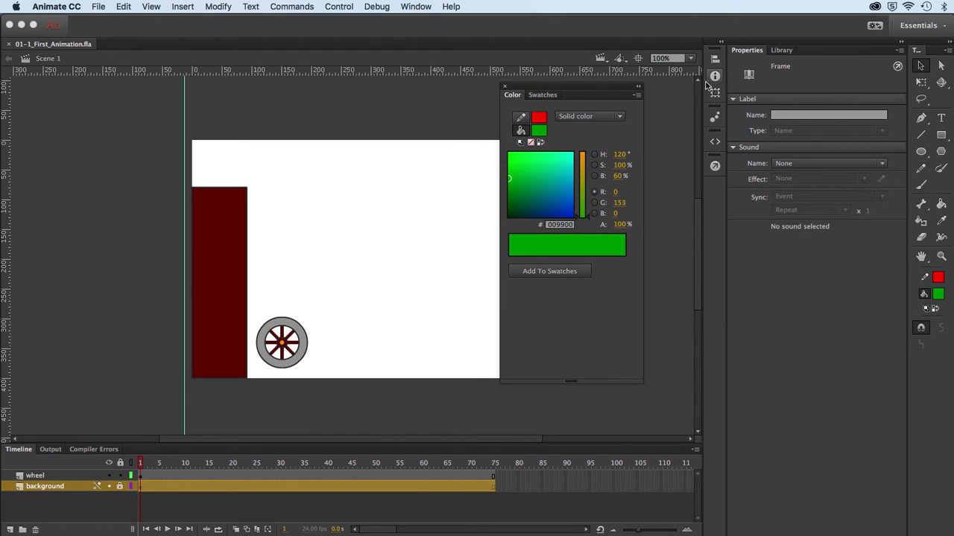
pyautogui.click(638, 86)
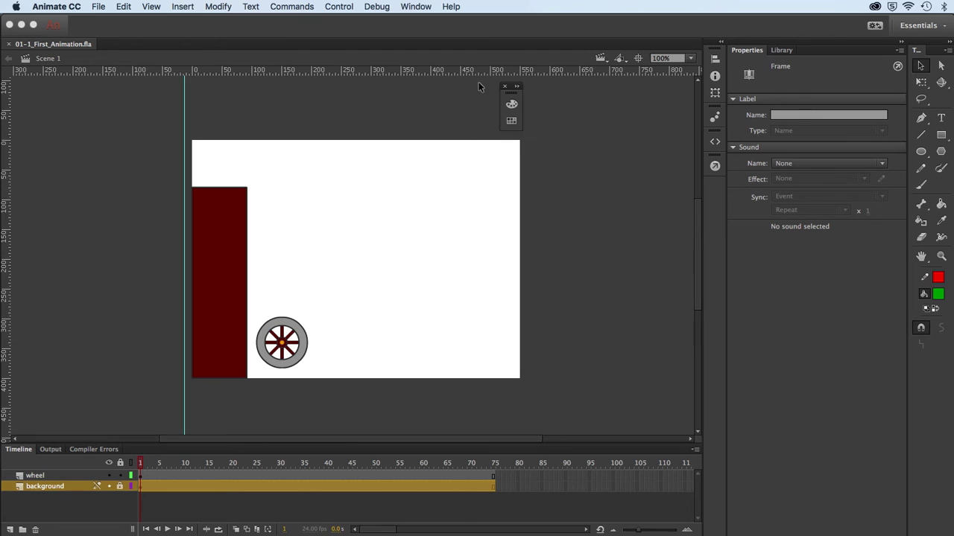
pyautogui.moveTo(512, 92)
pyautogui.mouseDown()
pyautogui.moveTo(624, 121)
pyautogui.moveTo(646, 112)
pyautogui.moveTo(529, 99)
pyautogui.mouseUp()
pyautogui.click(572, 100)
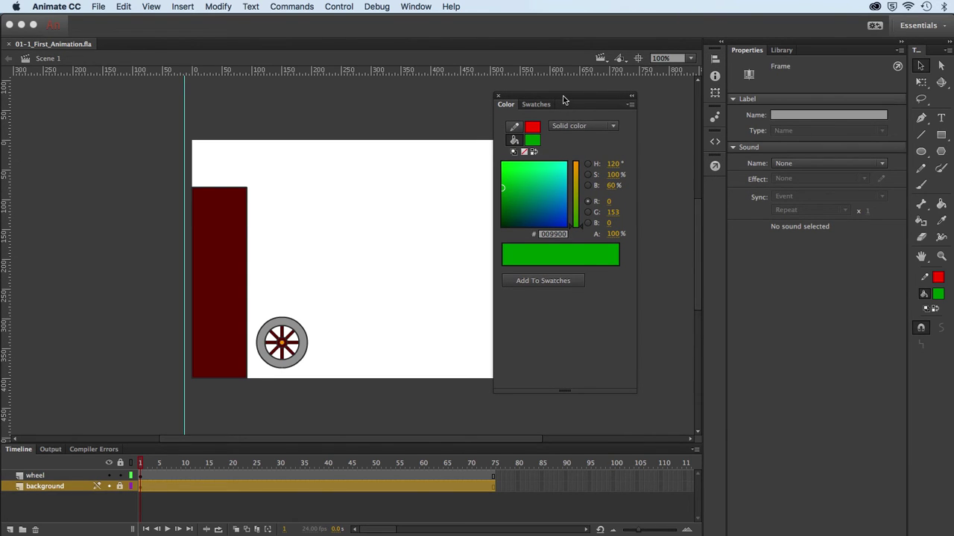
# Dock the floating Color and Swatches group among the collapsed panels and reorder it until it sits above the Align group
pyautogui.moveTo(563, 99); pyautogui.dragTo(714, 166)
pyautogui.moveTo(715, 146); pyautogui.dragTo(716, 106)
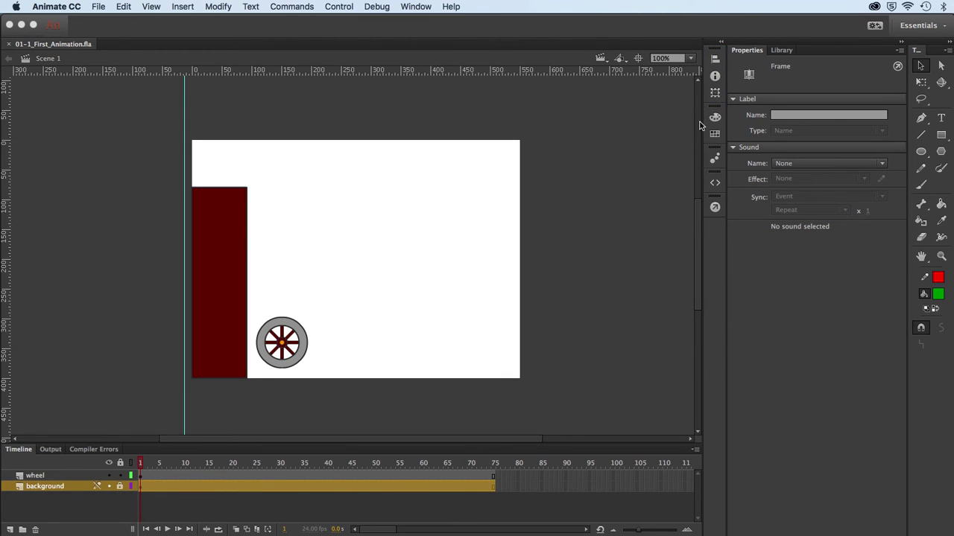
pyautogui.moveTo(713, 110); pyautogui.dragTo(714, 172)
pyautogui.moveTo(714, 134); pyautogui.dragTo(716, 51)
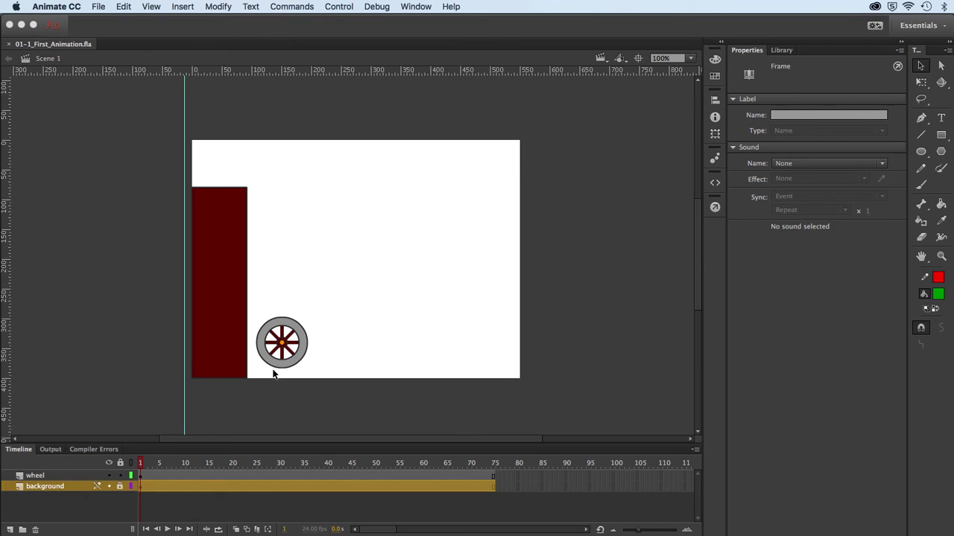
# Deselect everything and magnify the stage to 800%, centring the view on the wheel's hub
pyautogui.click(355, 331)
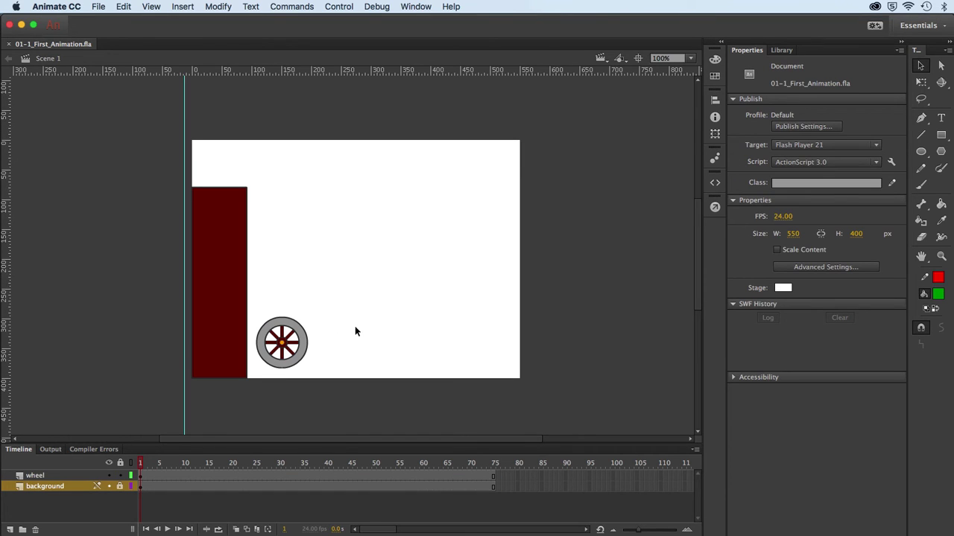
pyautogui.press('super+equal')
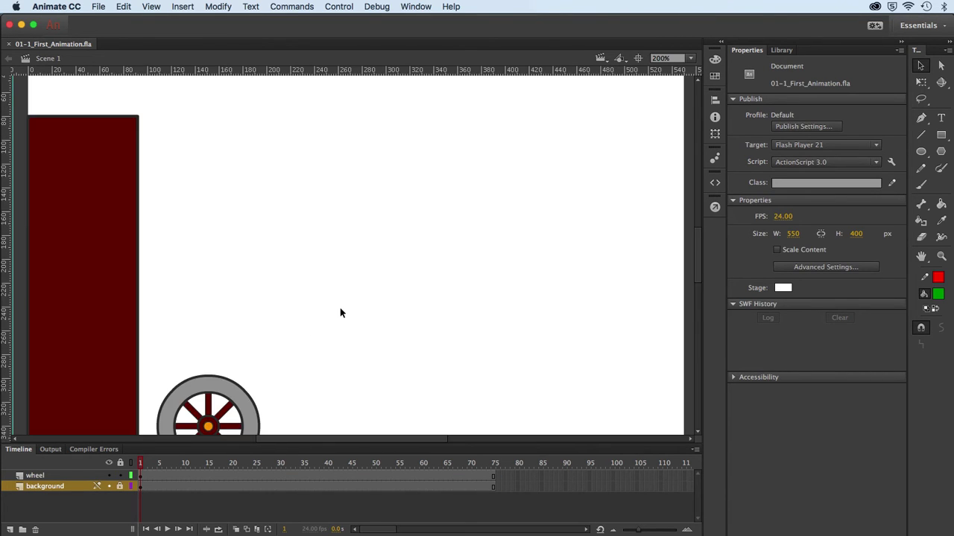
pyautogui.press('super+equal')
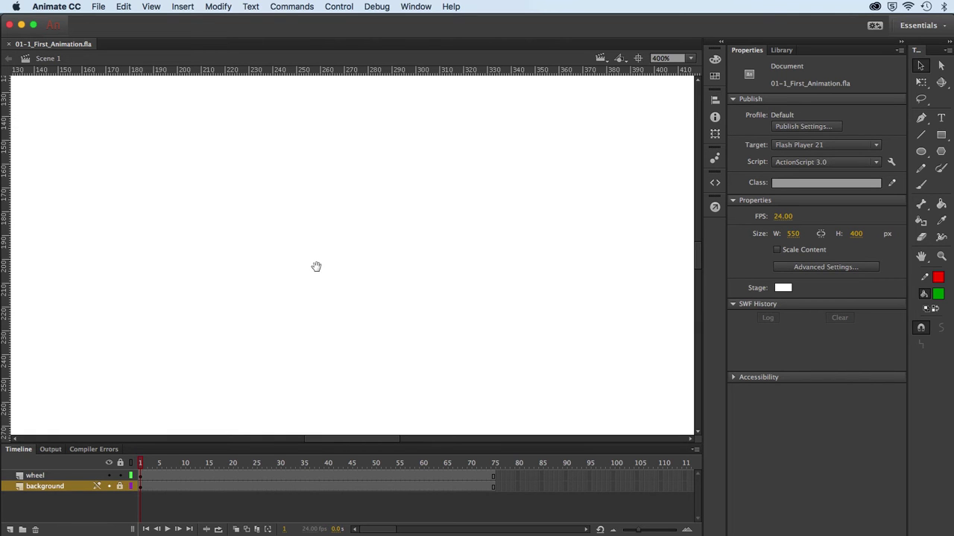
pyautogui.moveTo(183, 321); pyautogui.dragTo(441, 88)
pyautogui.press('super+minus')
pyautogui.press('super+equal')
pyautogui.press('super+equal')
pyautogui.moveTo(400, 283); pyautogui.dragTo(307, 301)
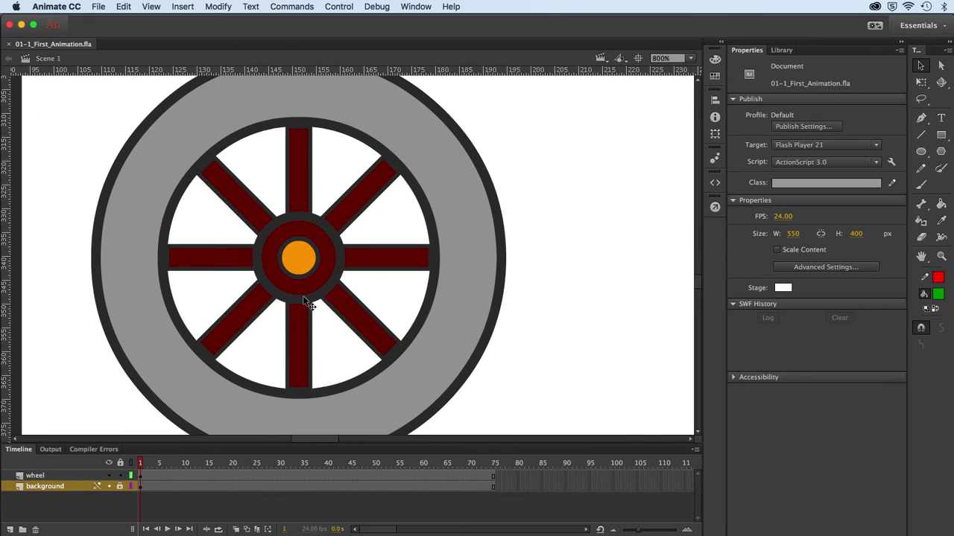
# Reduce the stage magnification to 100% and bring the whole stage back into view
pyautogui.press('super+minus')
pyautogui.press('super+minus')
pyautogui.press('super+minus')
pyautogui.moveTo(375, 252); pyautogui.dragTo(286, 325)
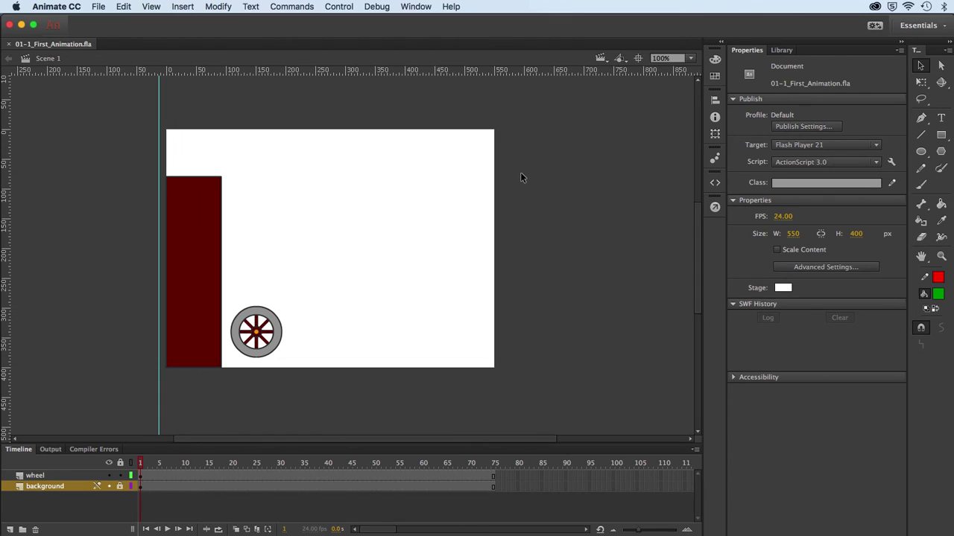
# Magnify the stage to 200%, and switch the magnification to Fit in Window
pyautogui.click(690, 59)
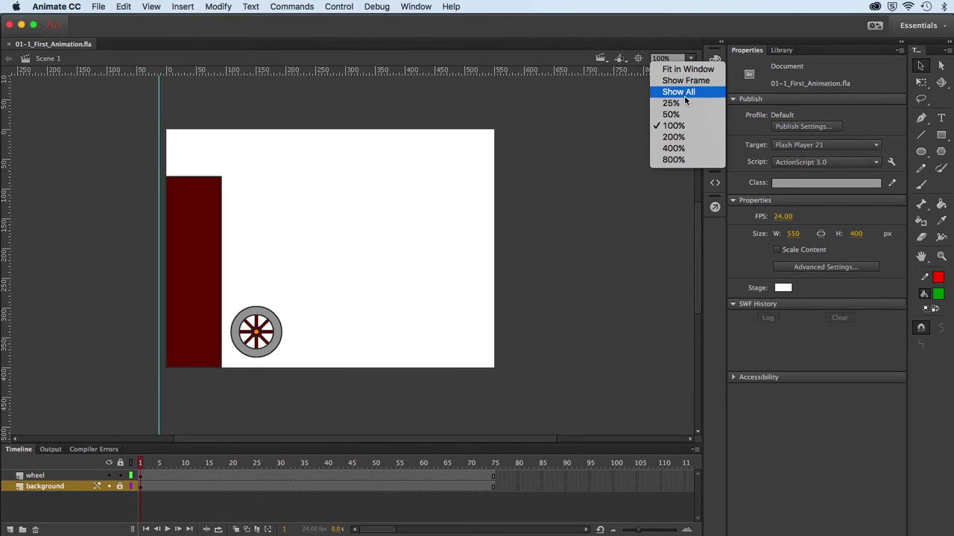
pyautogui.click(676, 137)
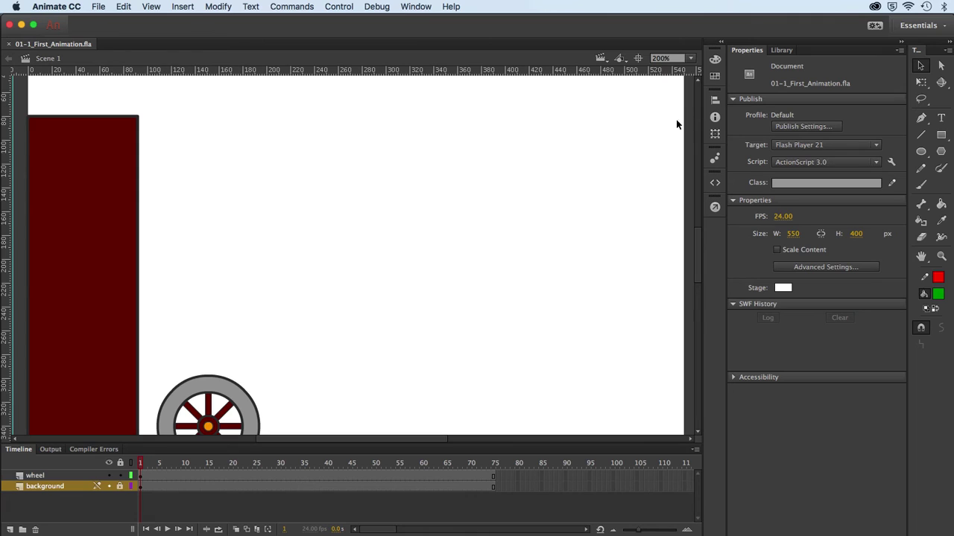
pyautogui.click(691, 60)
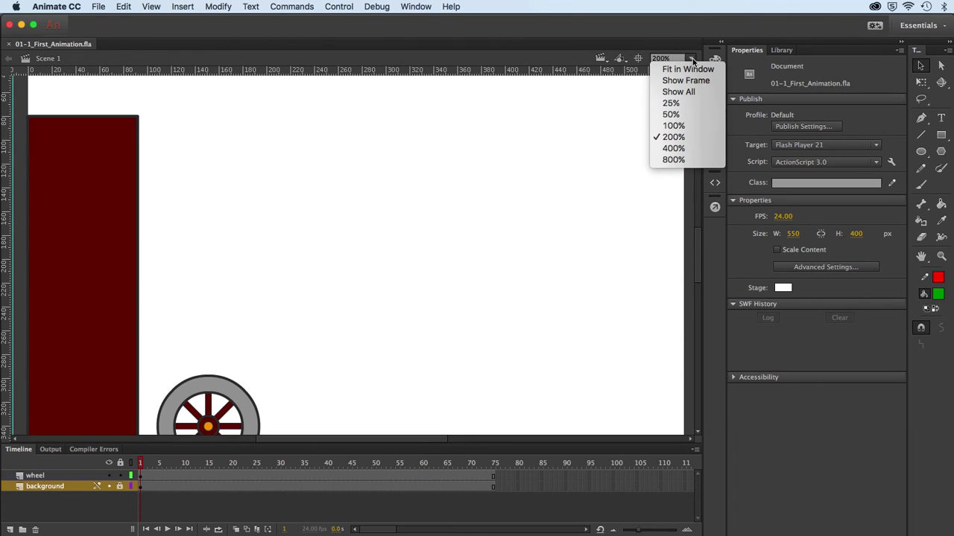
pyautogui.click(689, 70)
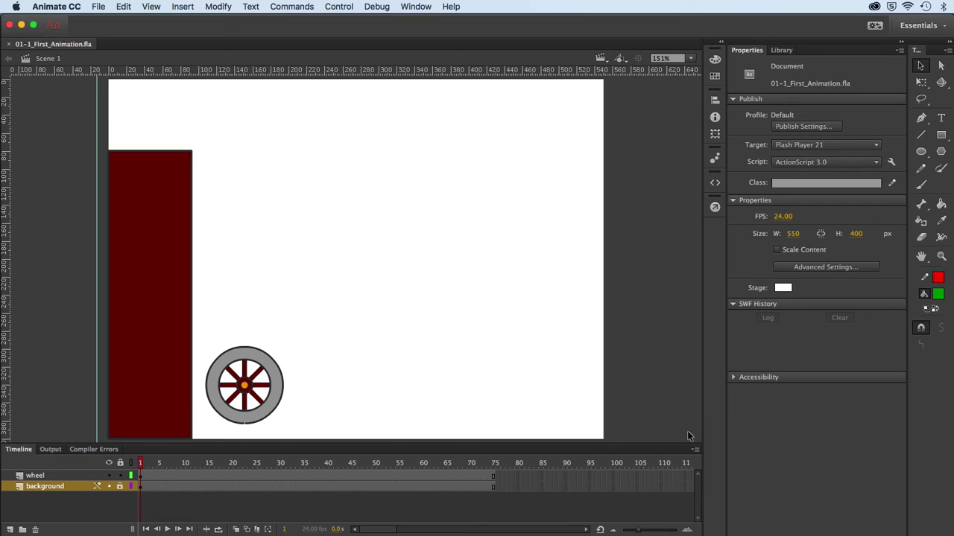
# Enlarge the timeline area slightly and set the stage magnification to Fit in Window
pyautogui.moveTo(686, 444)
pyautogui.mouseDown()
pyautogui.moveTo(676, 393)
pyautogui.moveTo(685, 381)
pyautogui.moveTo(702, 383)
pyautogui.moveTo(687, 402)
pyautogui.moveTo(691, 425)
pyautogui.moveTo(688, 391)
pyautogui.moveTo(681, 436)
pyautogui.moveTo(645, 401)
pyautogui.moveTo(646, 388)
pyautogui.moveTo(669, 444)
pyautogui.mouseUp()
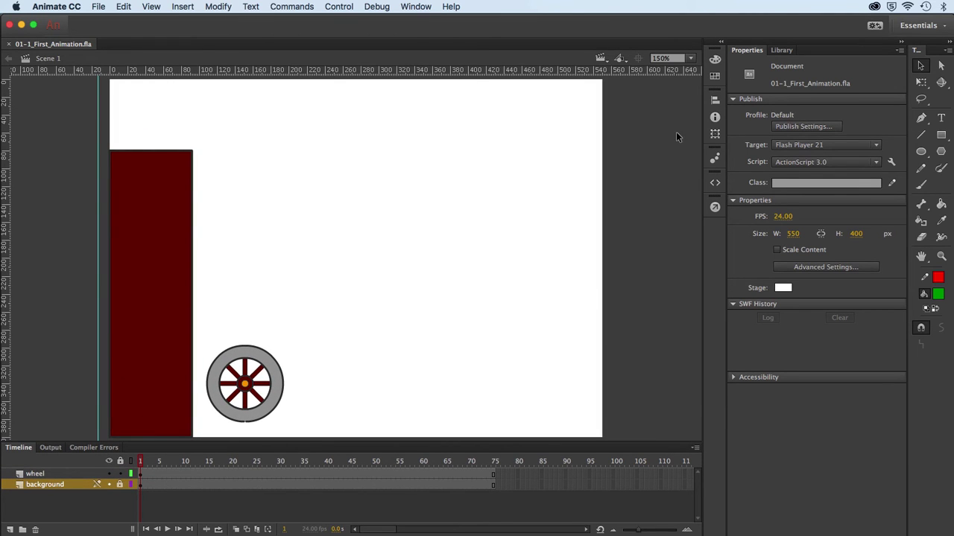
pyautogui.click(691, 60)
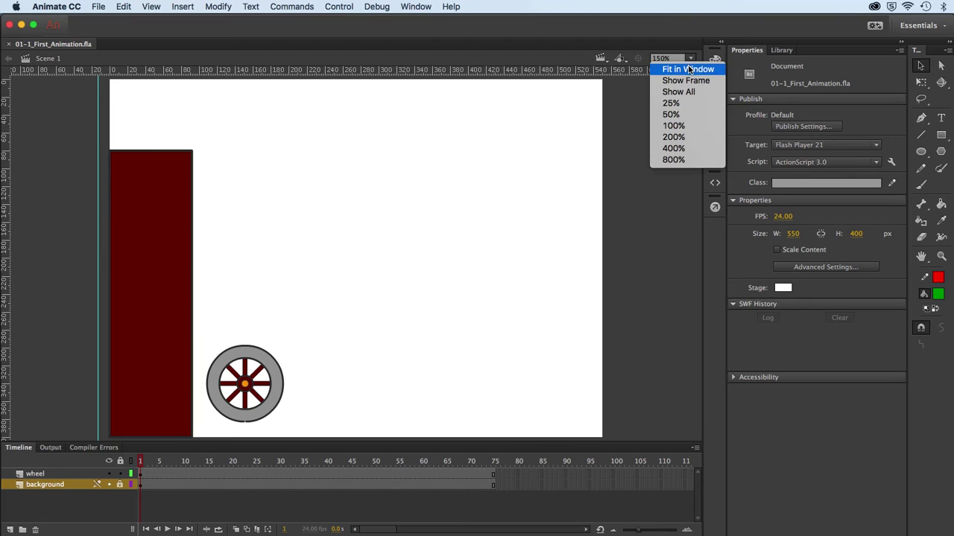
pyautogui.click(689, 68)
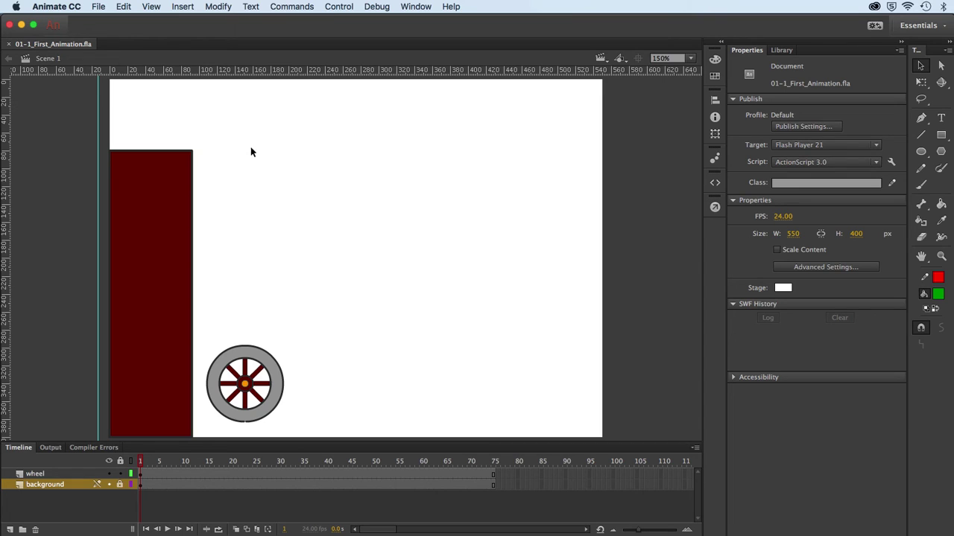
# Move the wheel straight up near the stage's upper edge, to about Y 61 with its X position kept
pyautogui.click(244, 386)
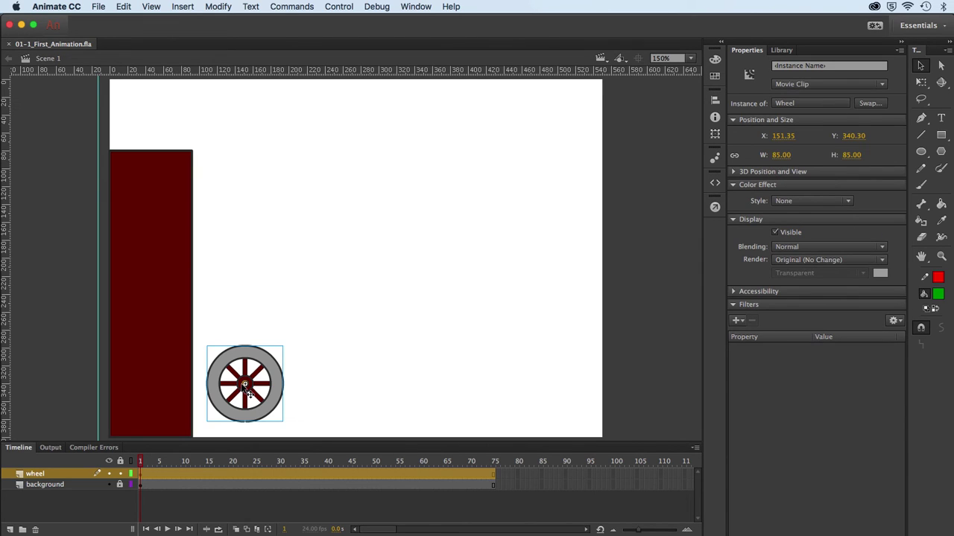
pyautogui.moveTo(244, 387); pyautogui.dragTo(242, 261)
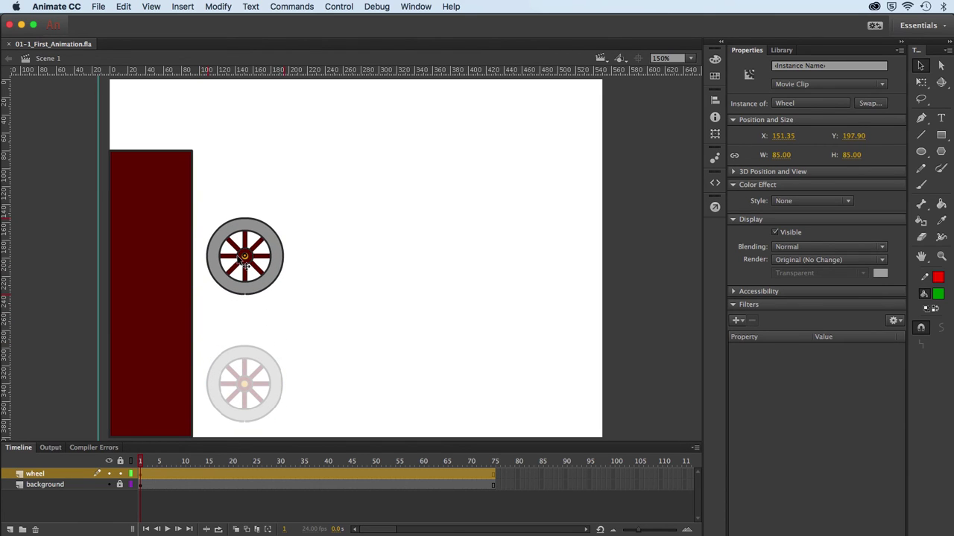
pyautogui.moveTo(239, 256); pyautogui.dragTo(223, 139)
pyautogui.moveTo(224, 141); pyautogui.dragTo(223, 142)
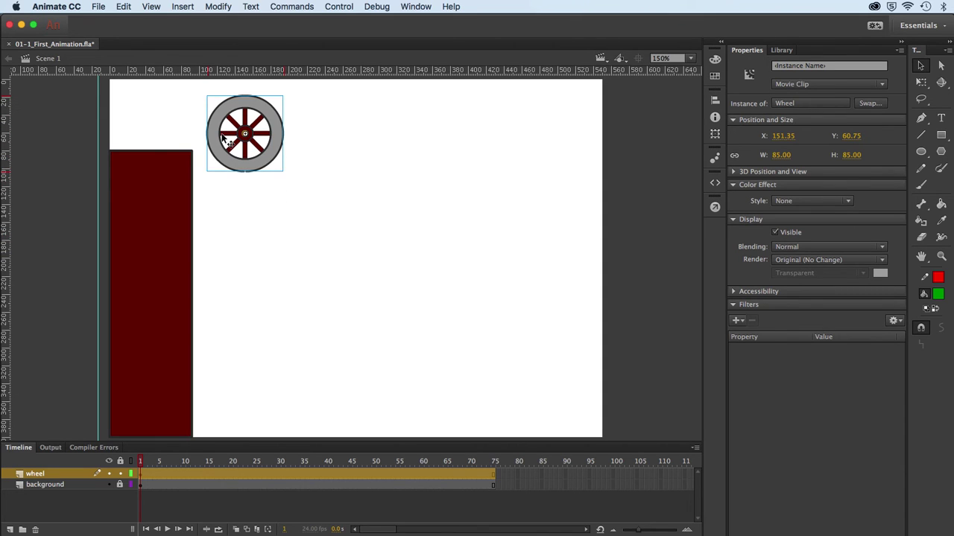
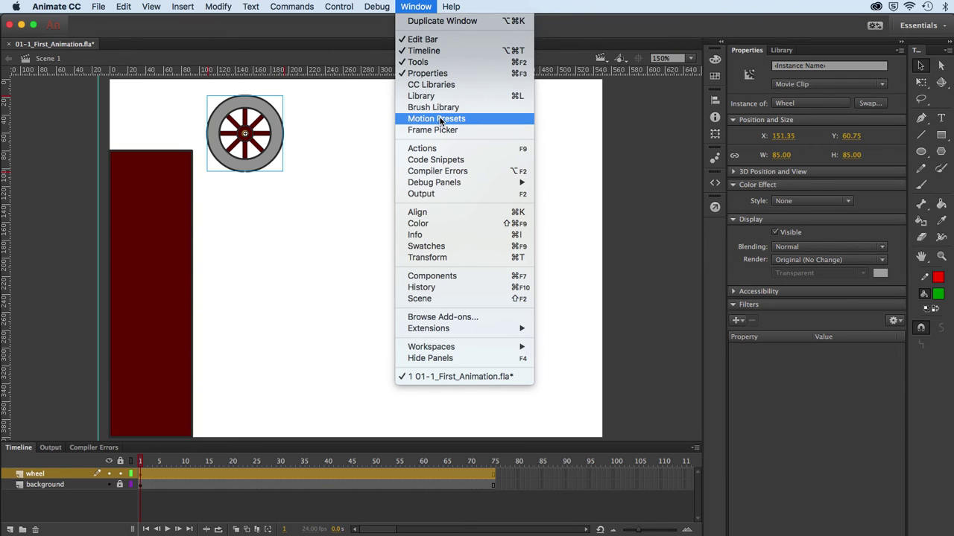
# Show the Motion Presets and expand the Default Presets folder
pyautogui.click(439, 119)
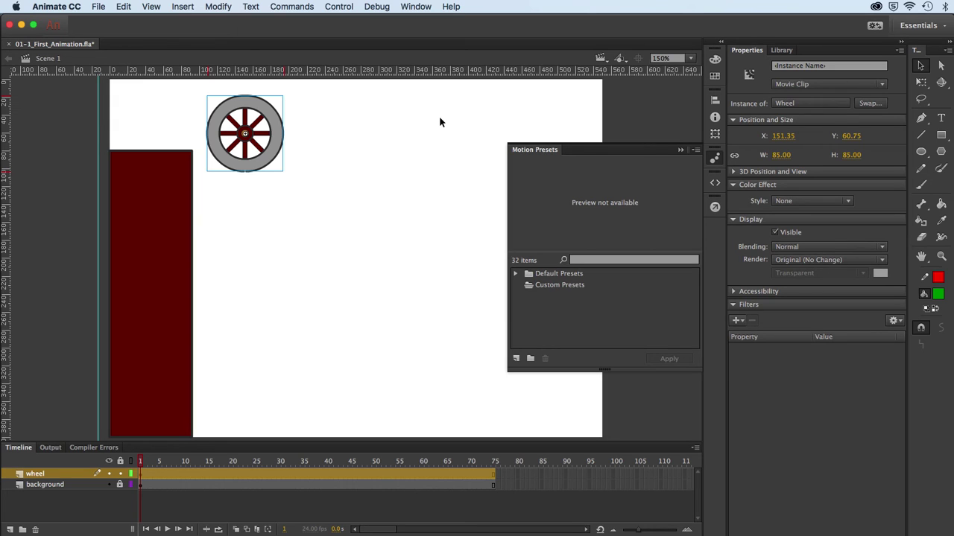
pyautogui.click(713, 159)
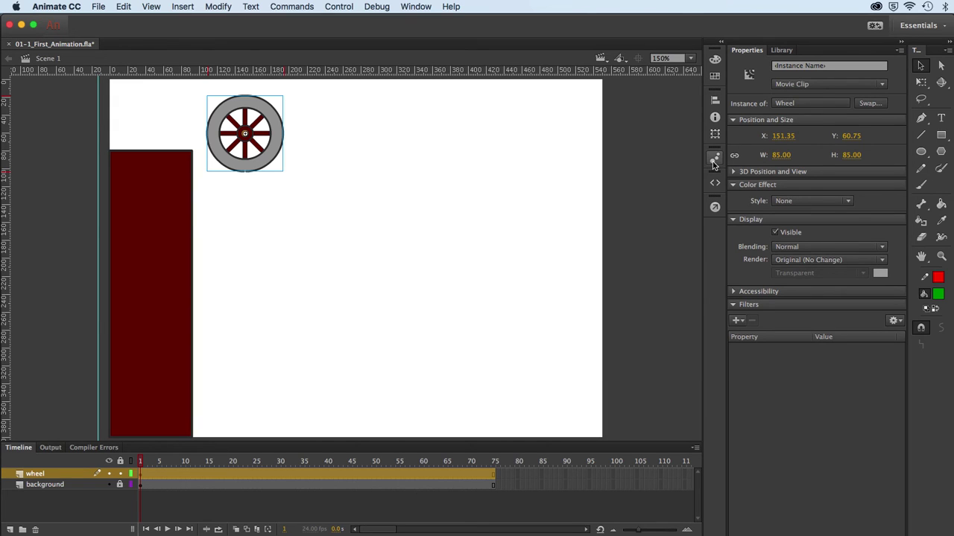
pyautogui.click(714, 161)
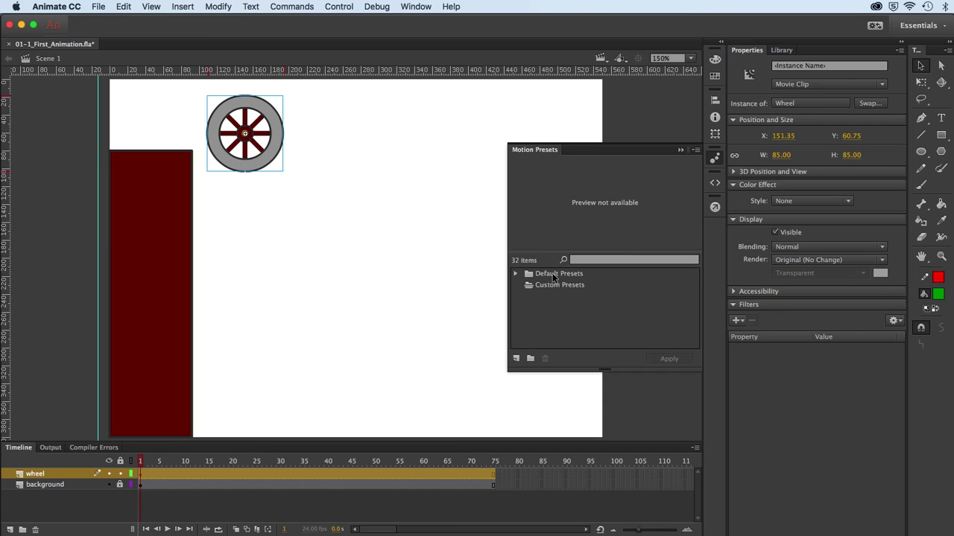
pyautogui.click(515, 275)
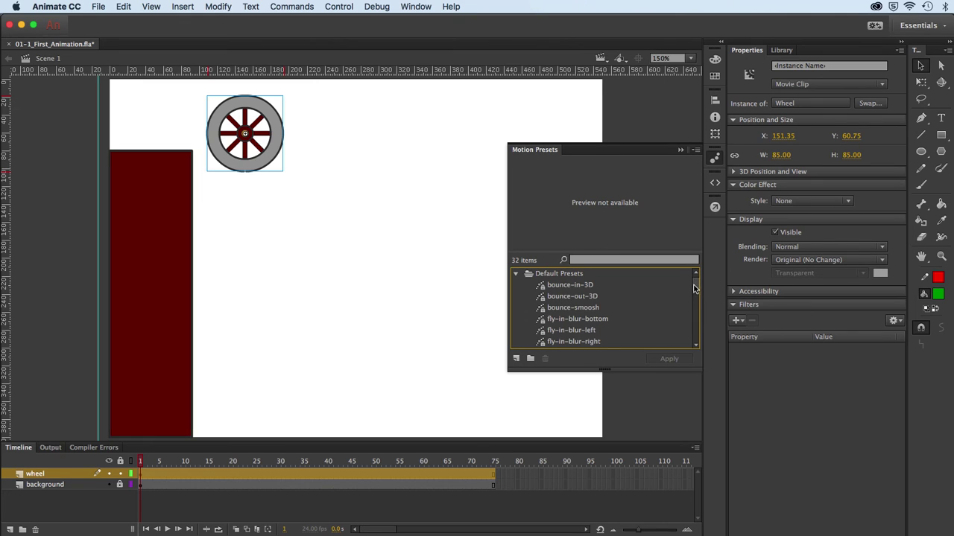
# Preview the fly-in-blur-bottom and fly-in-blur-left motion presets
pyautogui.moveTo(693, 288)
pyautogui.mouseDown()
pyautogui.moveTo(693, 342)
pyautogui.moveTo(692, 280)
pyautogui.mouseUp()
pyautogui.click(575, 322)
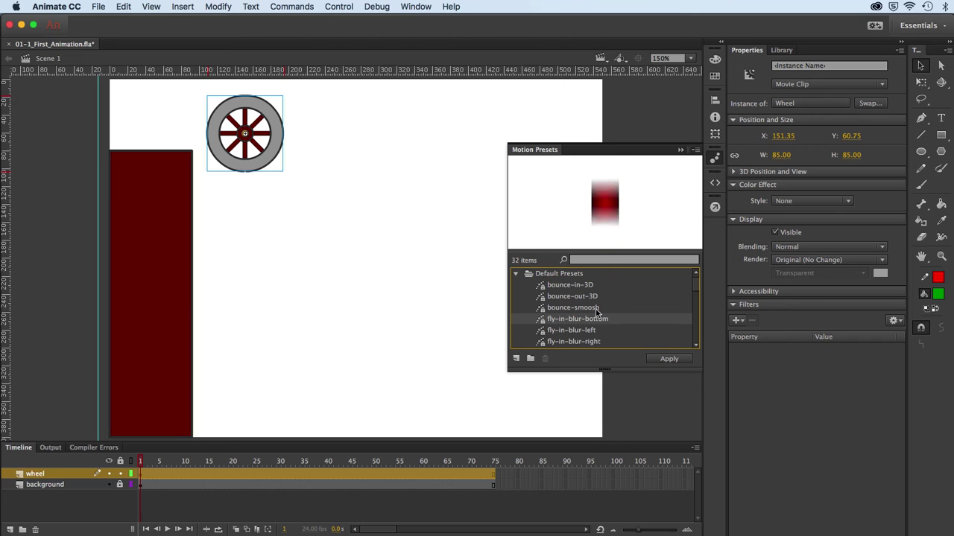
pyautogui.click(589, 330)
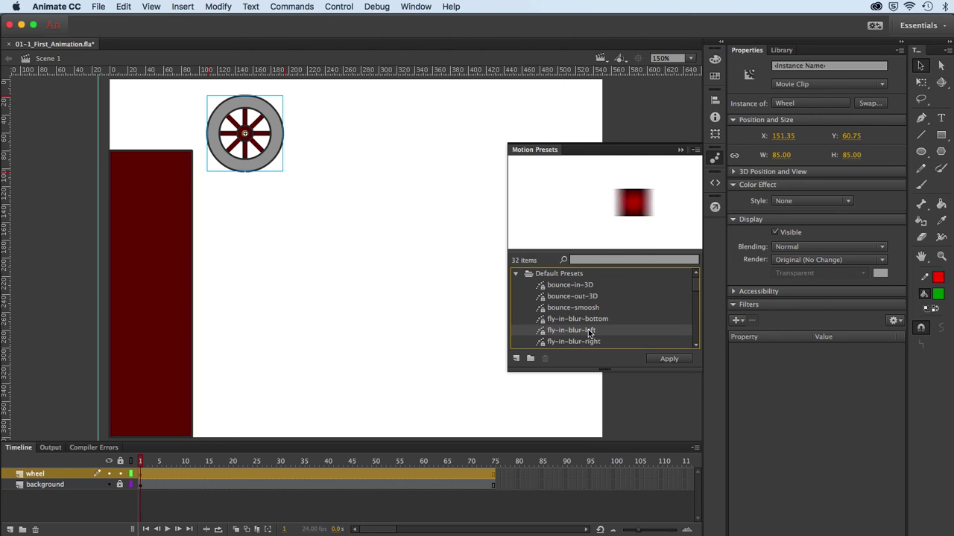
# Apply the bounce-smoosh motion preset to the wheel and collapse the Motion Presets
pyautogui.click(573, 309)
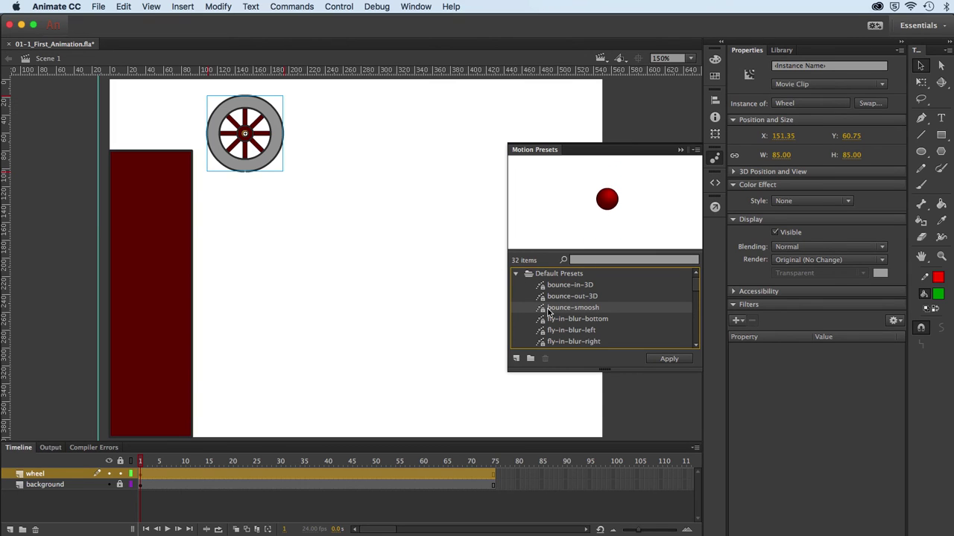
pyautogui.click(668, 359)
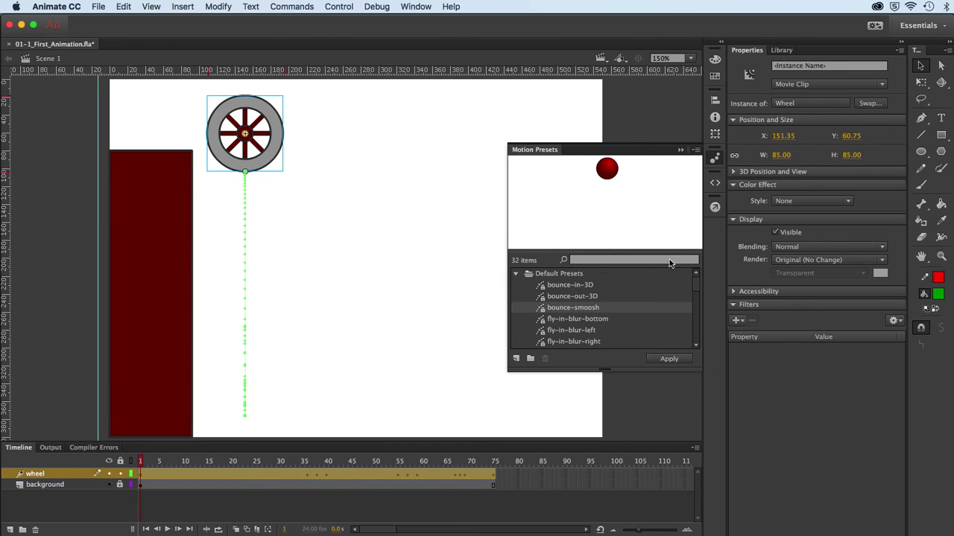
pyautogui.click(713, 160)
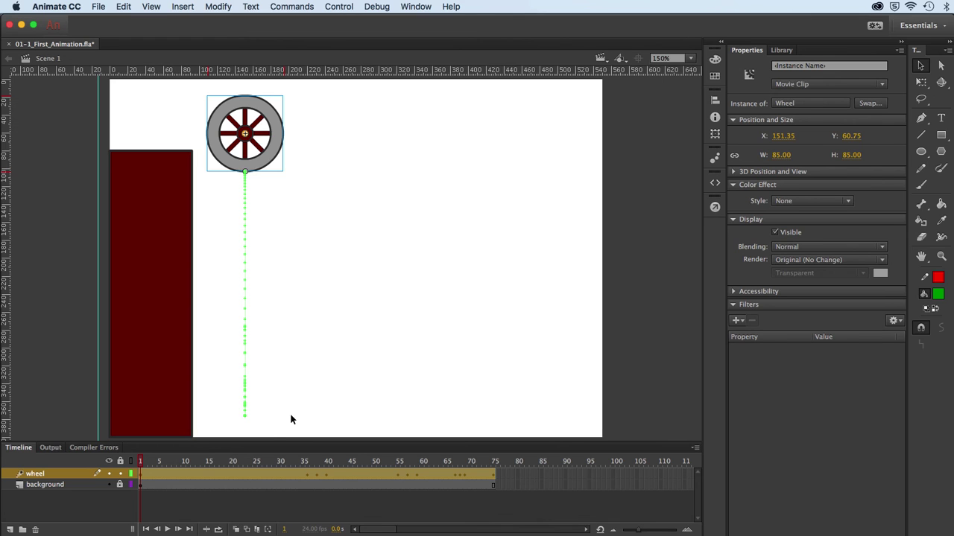
# Play the wheel's bounce animation on the timeline a few times
pyautogui.click(268, 503)
pyautogui.press('Return')
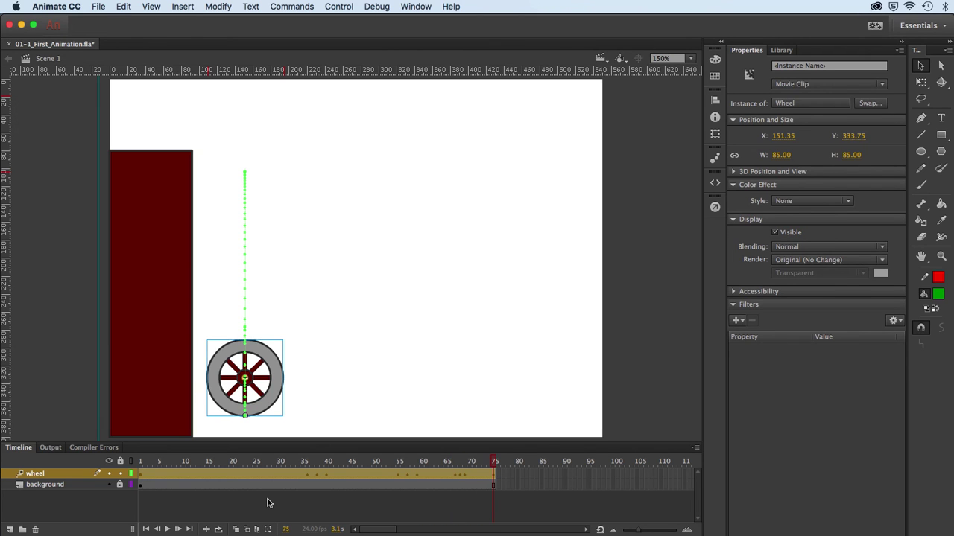
pyautogui.click(269, 503)
pyautogui.press('Return')
pyautogui.press('Return')
# Test the movie in Animate, shift its preview window to a clear spot over the stage, and close the preview
pyautogui.click(334, 9)
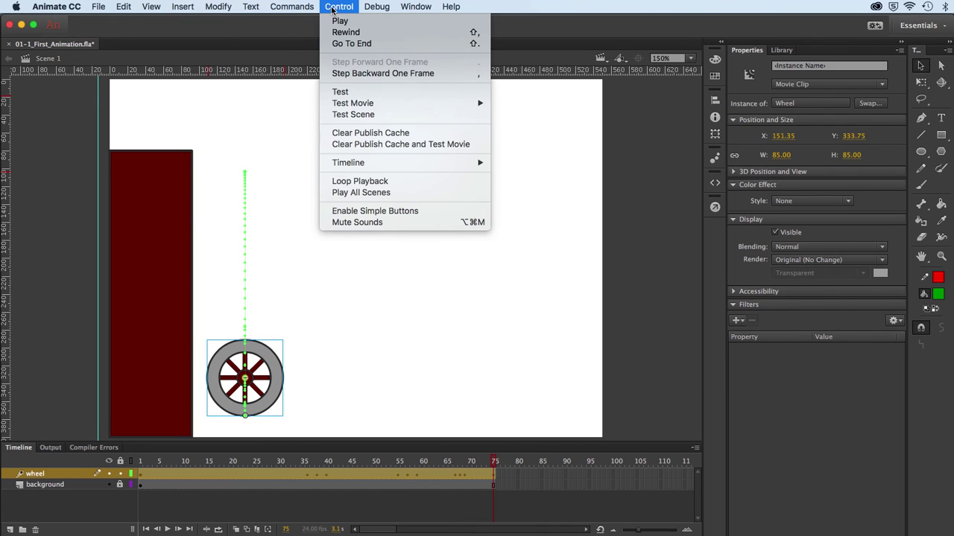
pyautogui.moveTo(345, 106)
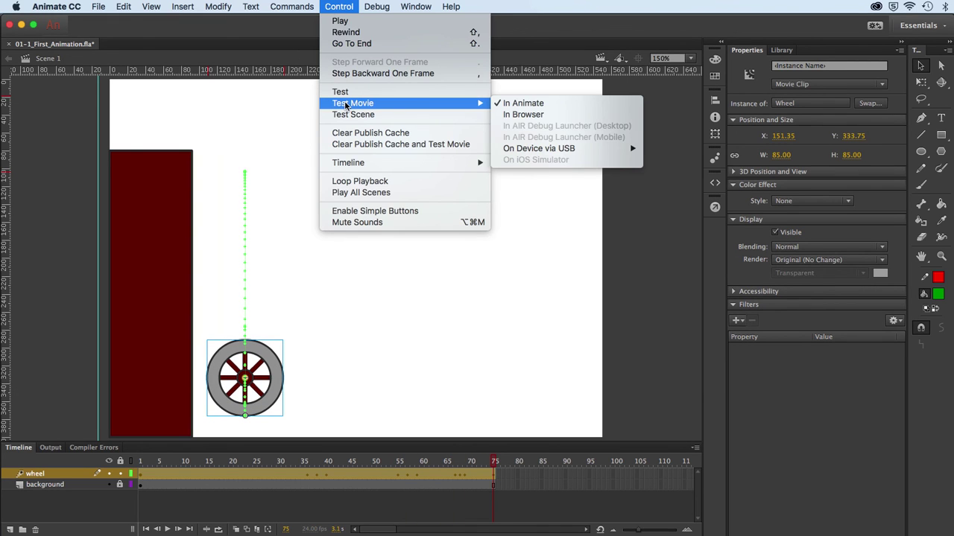
pyautogui.click(512, 106)
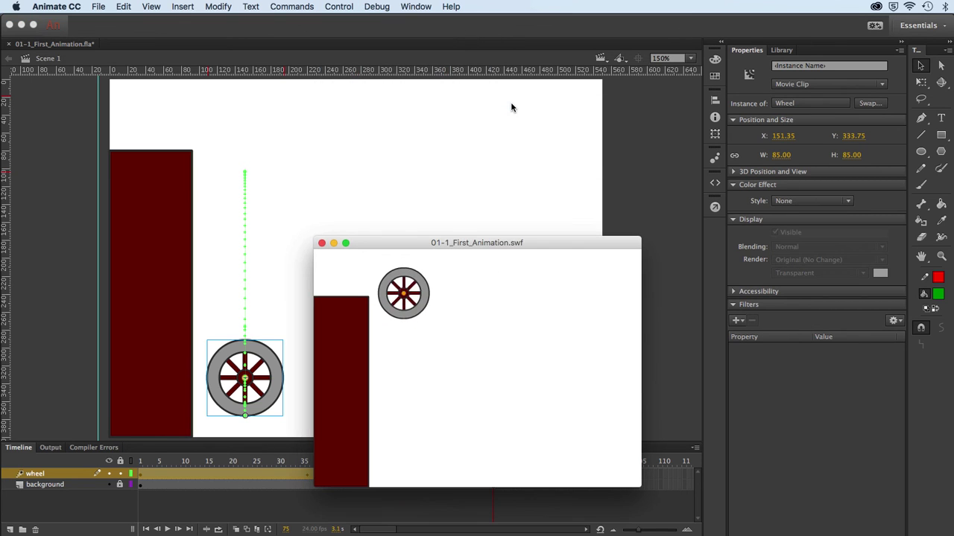
pyautogui.moveTo(400, 249); pyautogui.dragTo(377, 136)
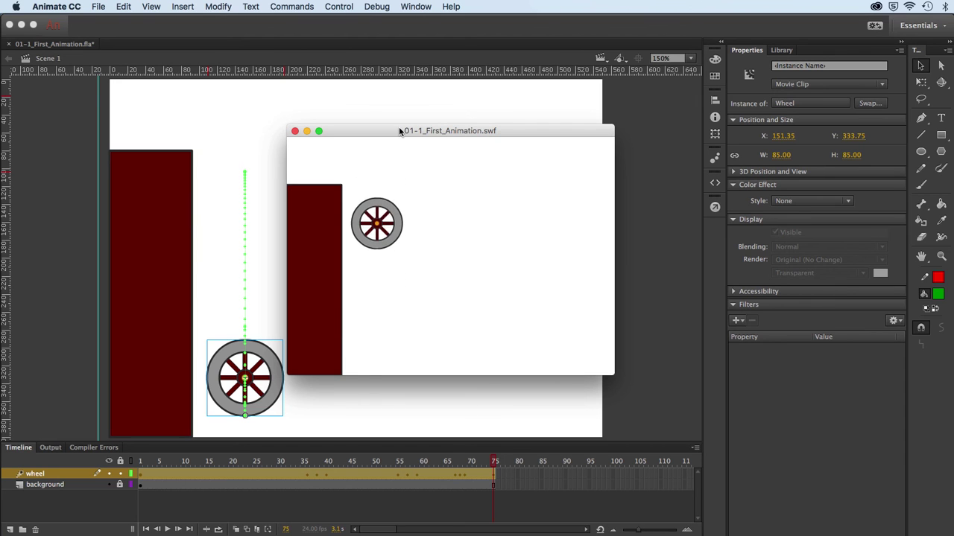
pyautogui.moveTo(400, 131); pyautogui.dragTo(416, 109)
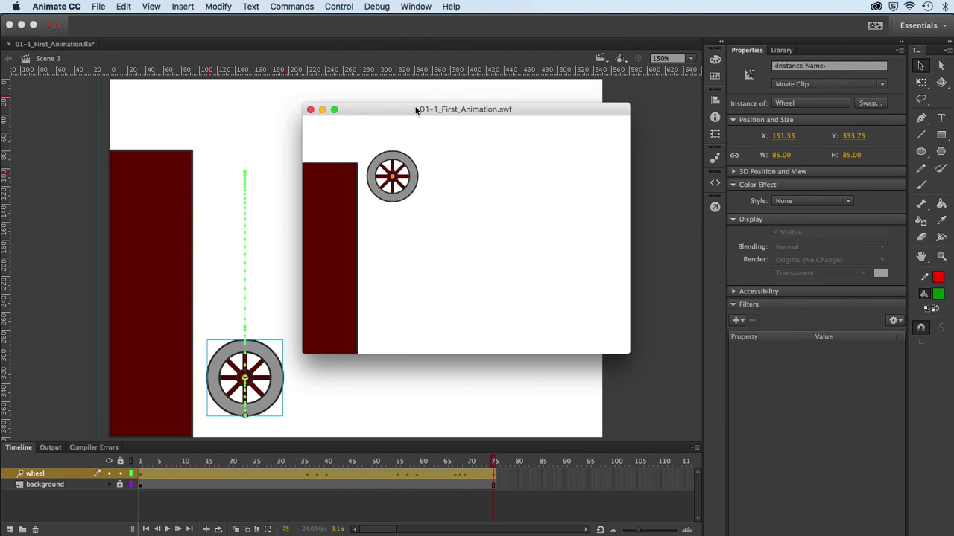
pyautogui.click(310, 110)
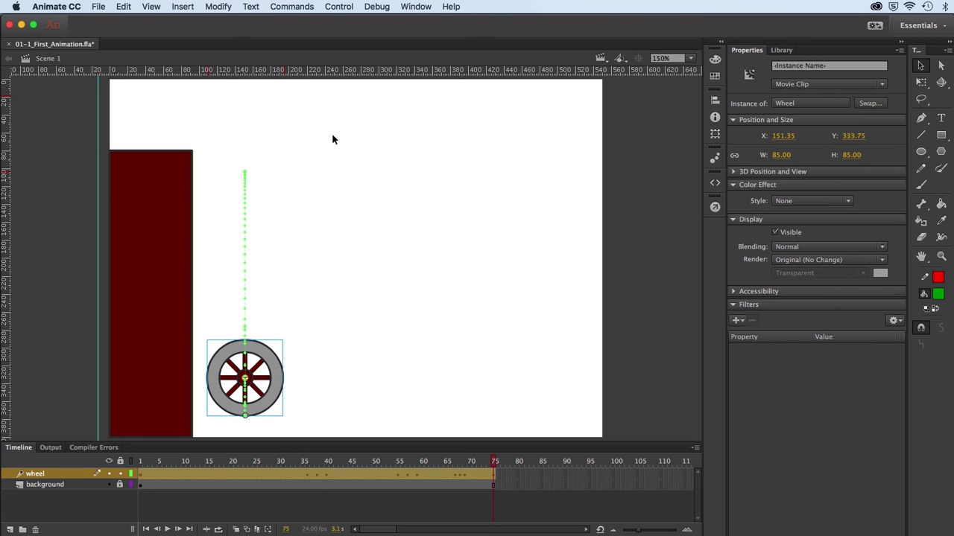
# Test the movie again and nudge its preview window slightly
pyautogui.press('super+Return')
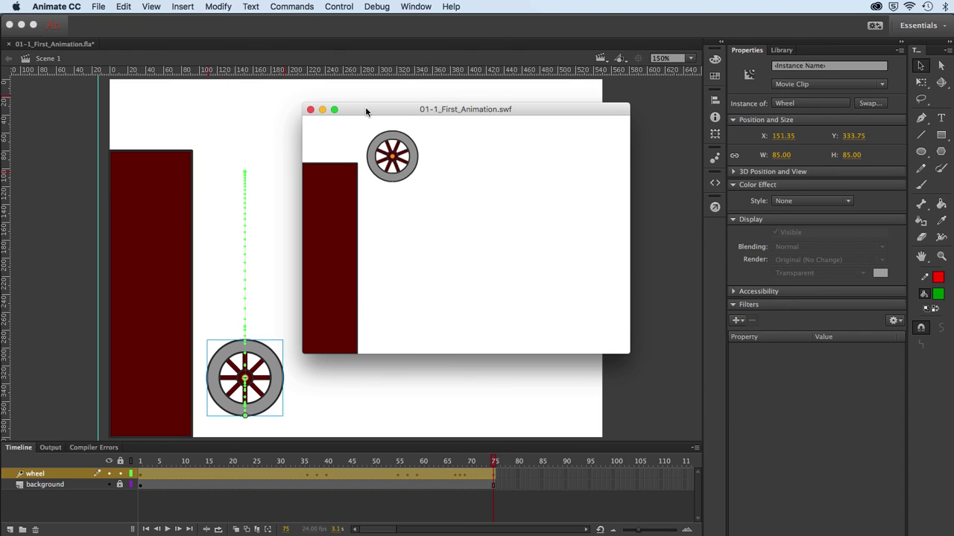
pyautogui.moveTo(366, 111)
pyautogui.mouseDown()
pyautogui.moveTo(374, 132)
pyautogui.moveTo(372, 120)
pyautogui.mouseUp()
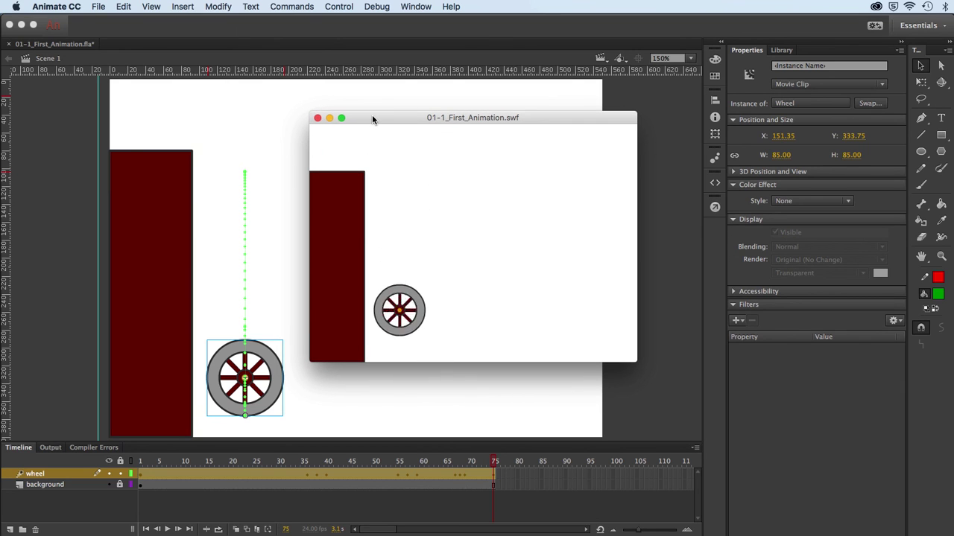